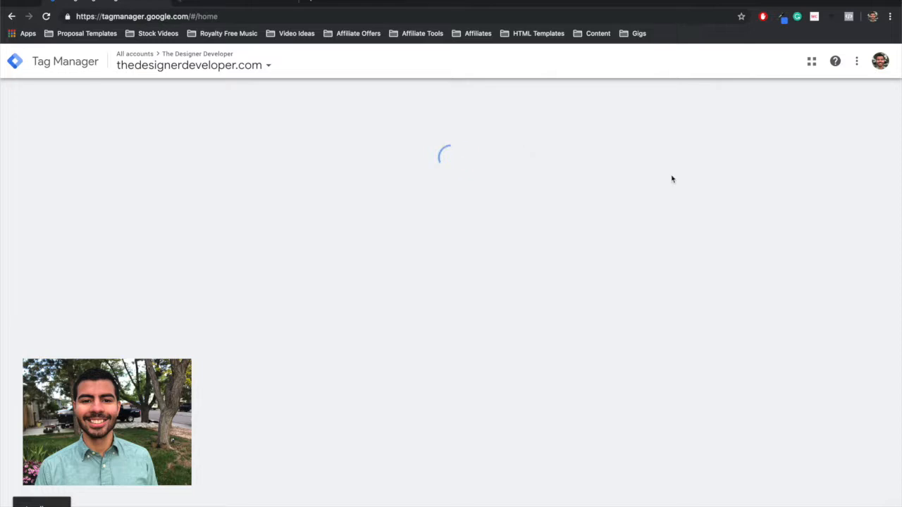
Step: Examine the account and container setup fields for adding a new account, and leave the form without creating one
left_click(756, 106)
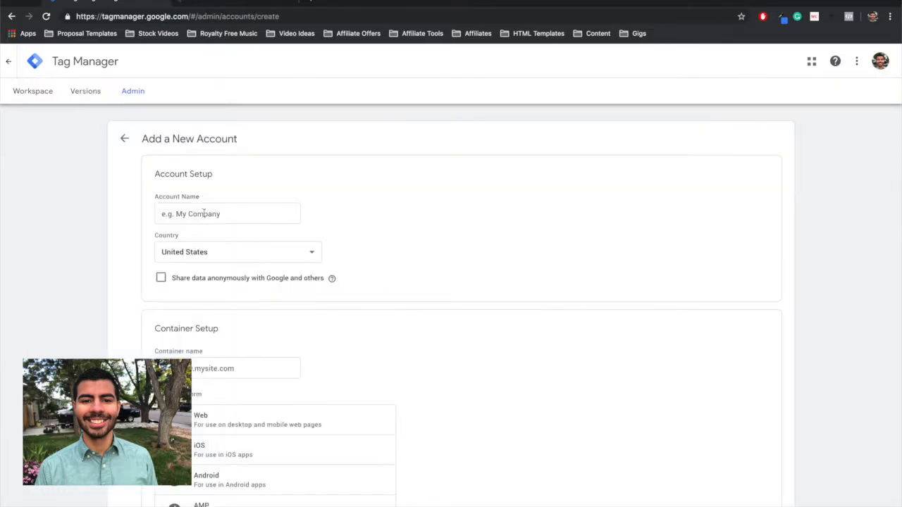
scroll(190, 254, "down", 2)
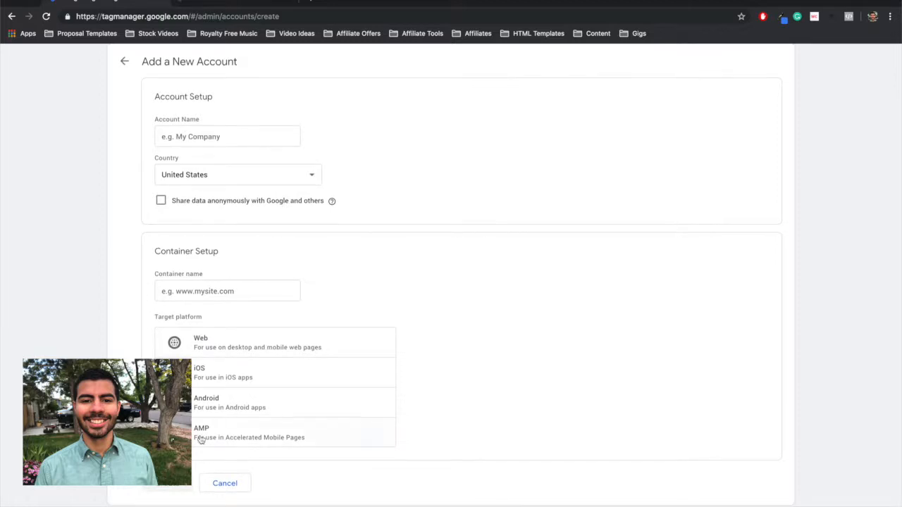
left_click(124, 62)
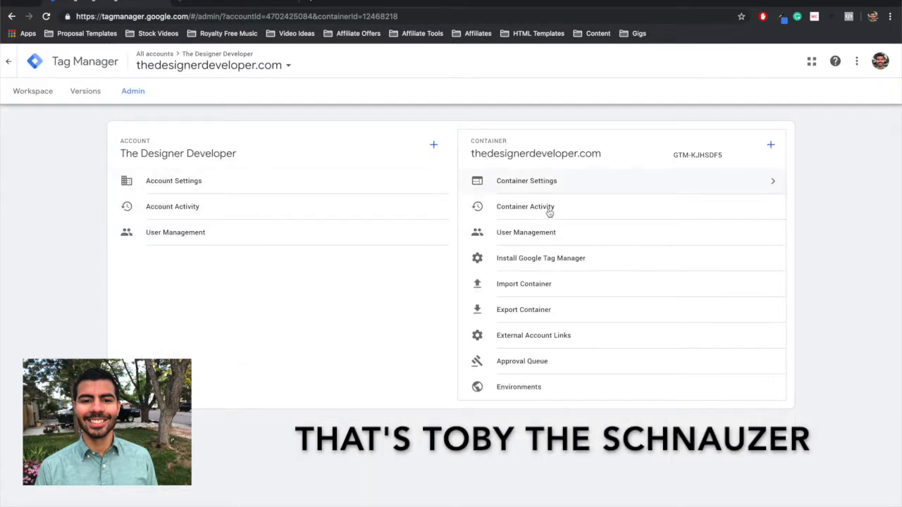
Step: Enable the built-in variables Click Element, Click Classes, Click ID, Click Target, Click URL and Click Text in the container's workspace
left_click(26, 93)
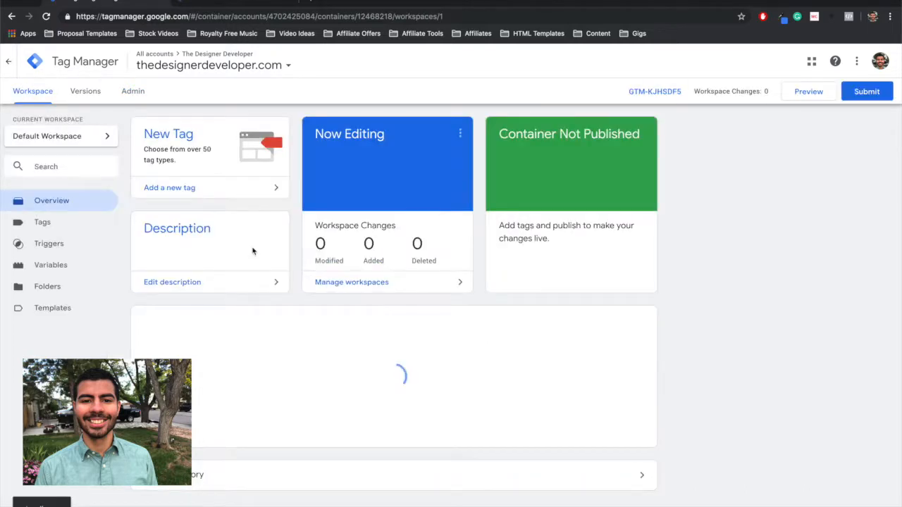
left_click(55, 265)
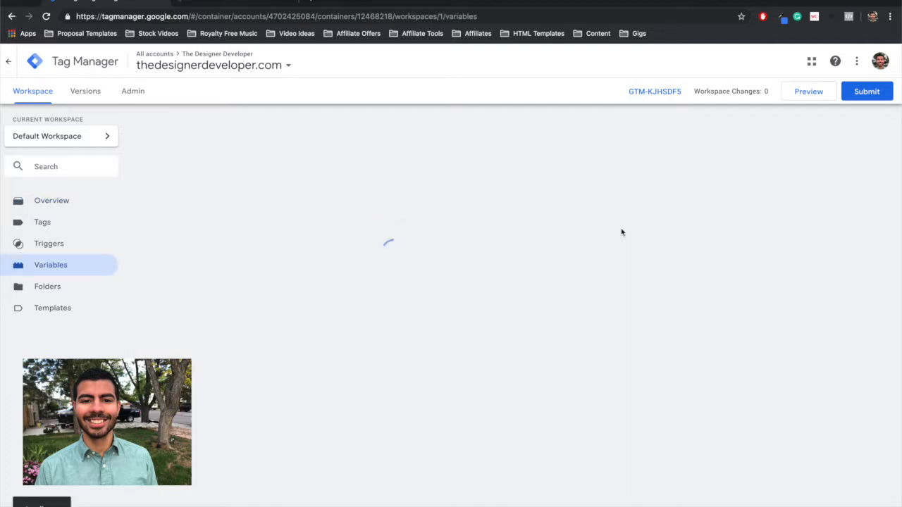
left_click(614, 140)
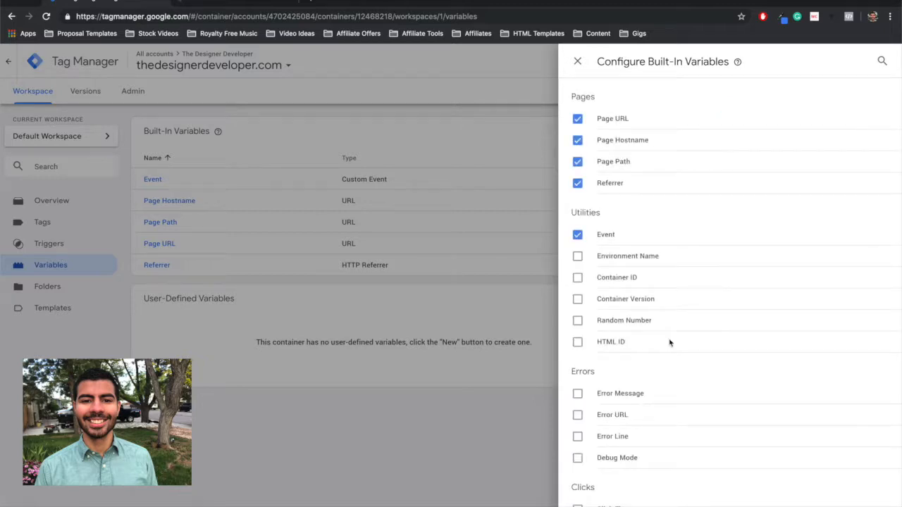
scroll(669, 342, "down", 5)
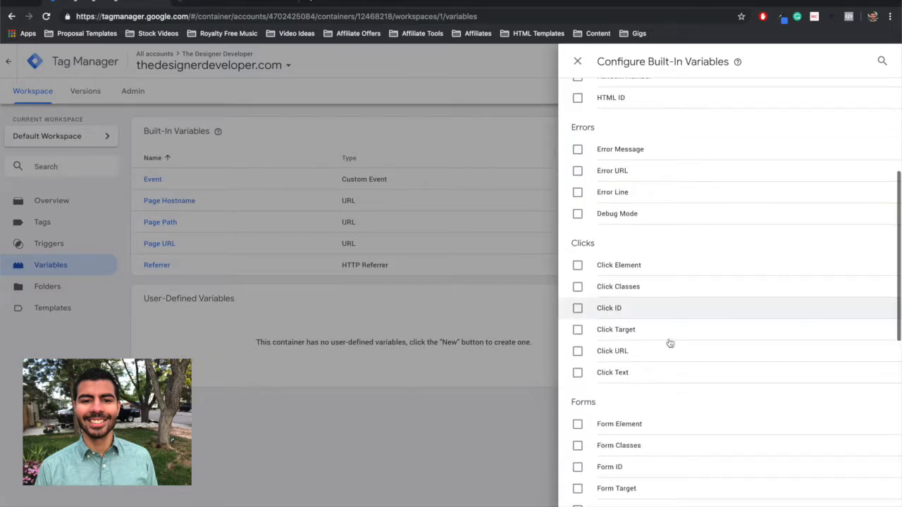
left_click(577, 265)
left_click(577, 287)
left_click(577, 308)
left_click(578, 329)
left_click(578, 350)
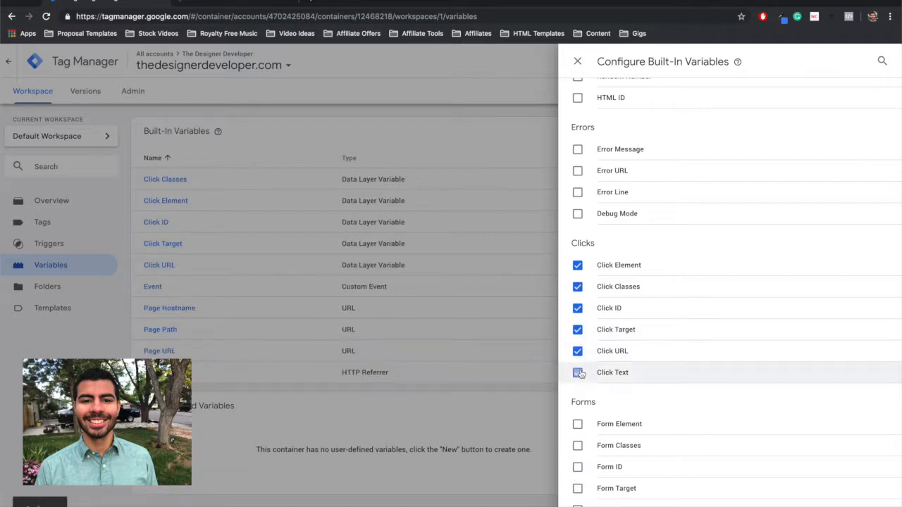
left_click(578, 373)
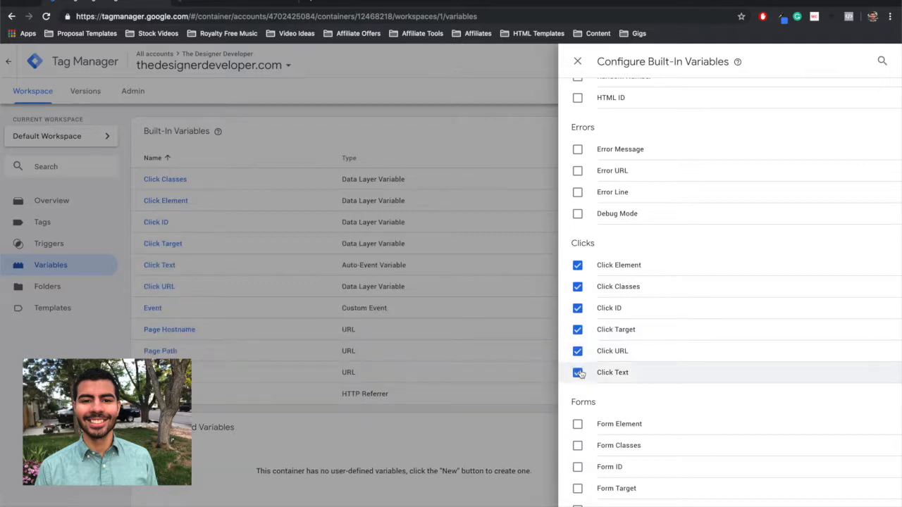
left_click(577, 62)
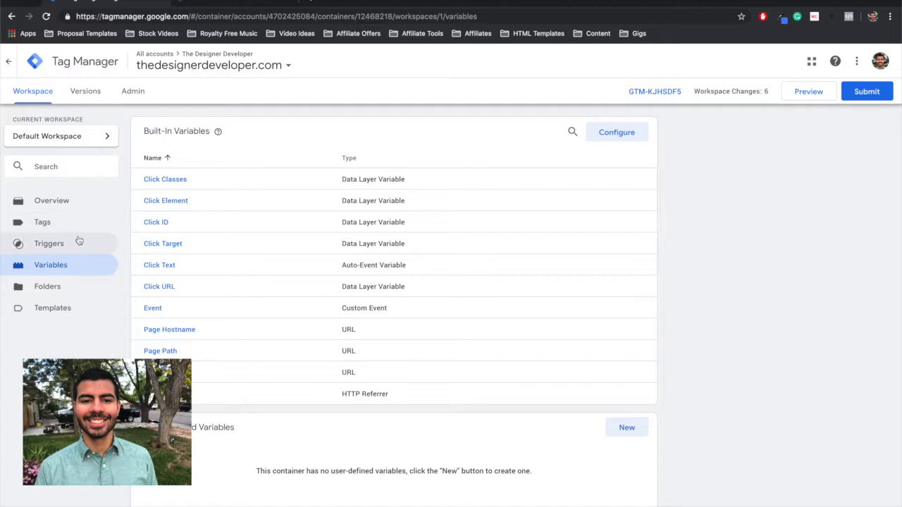
Step: Create a new trigger in the workspace and name it Hero Button Trigger
left_click(78, 241)
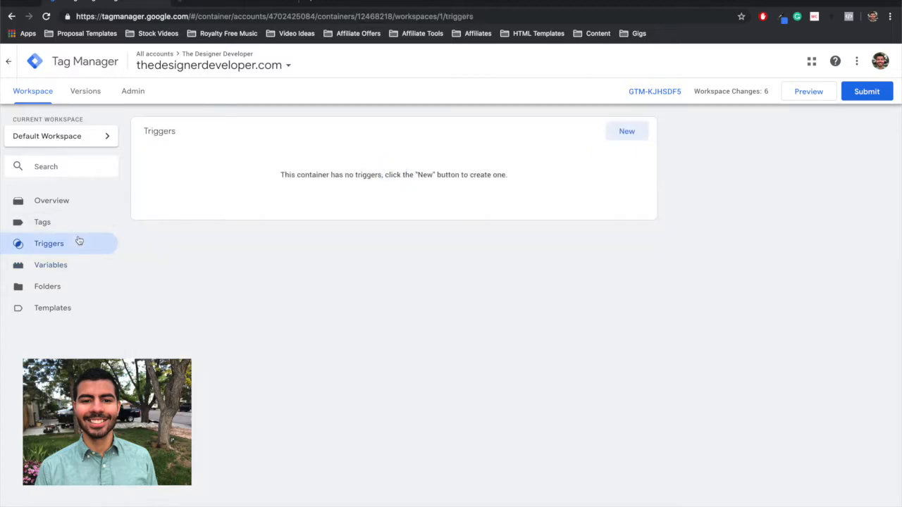
left_click(626, 132)
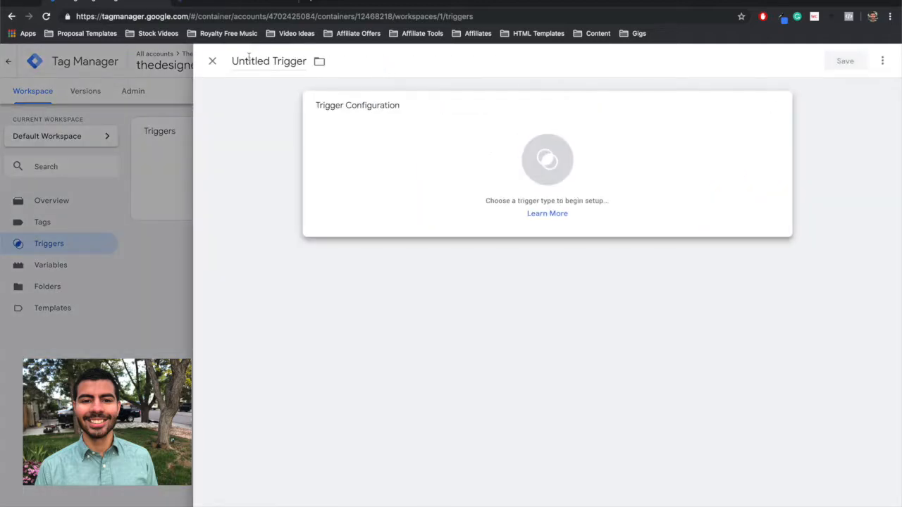
double_click(248, 61)
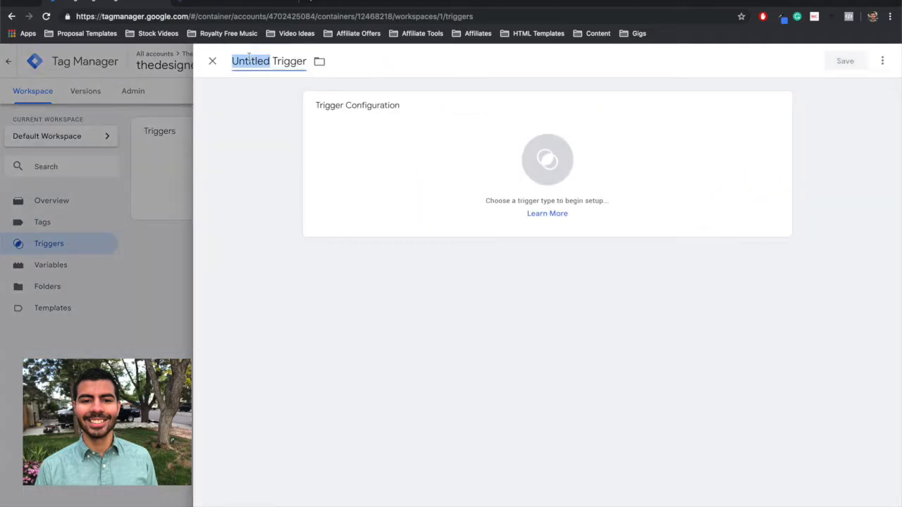
key("ctrl+Tab")
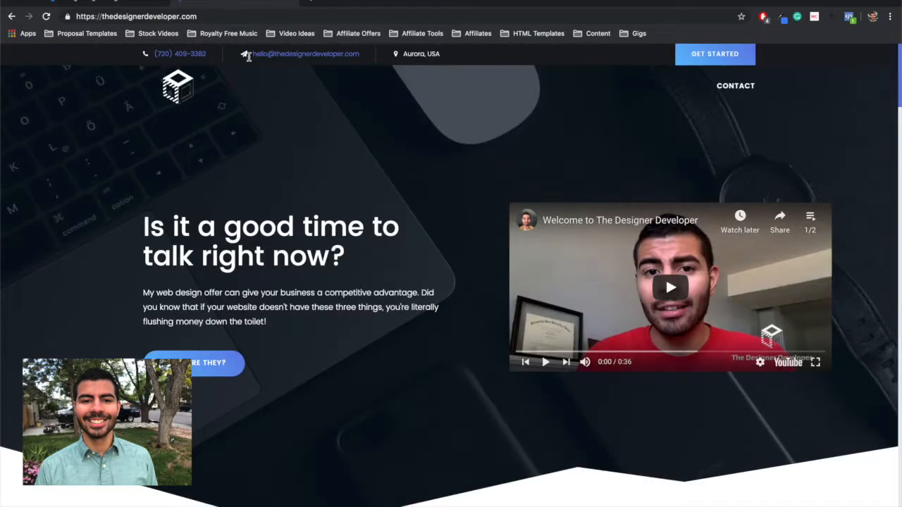
key("ctrl+shift+Tab")
type("Hero Butto")
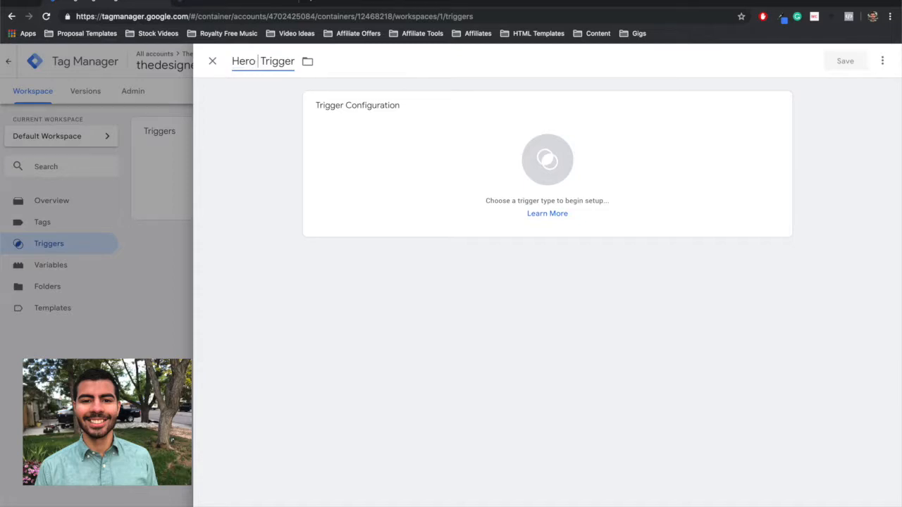
type("n")
Step: Set the trigger type to Click - All Elements and make it fire on Some Clicks
left_click(553, 191)
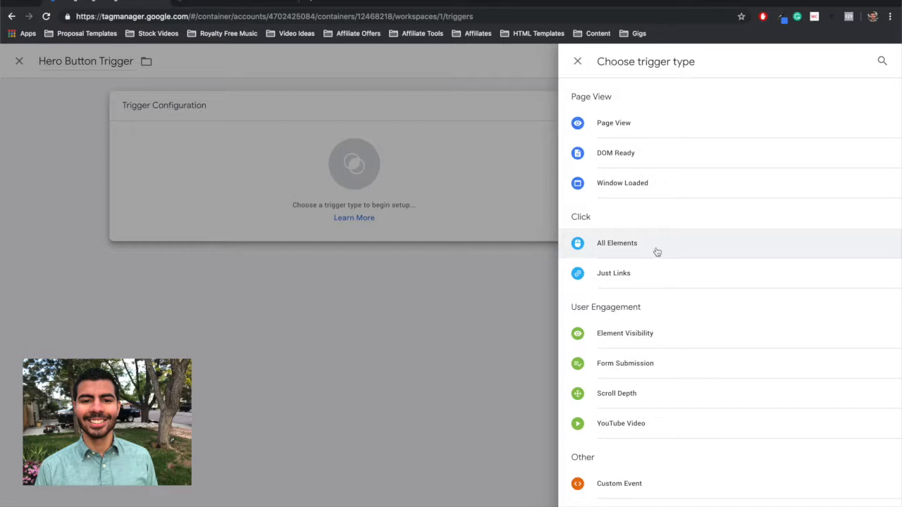
left_click(656, 250)
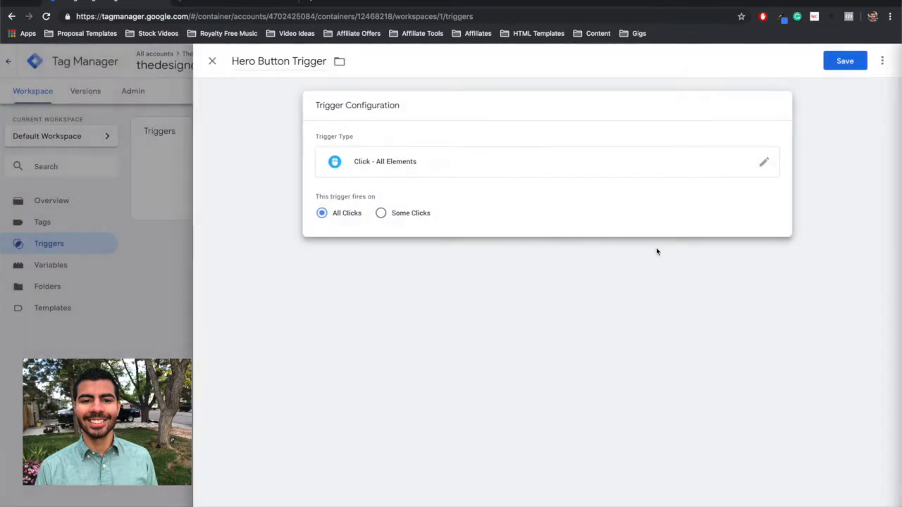
left_click(381, 214)
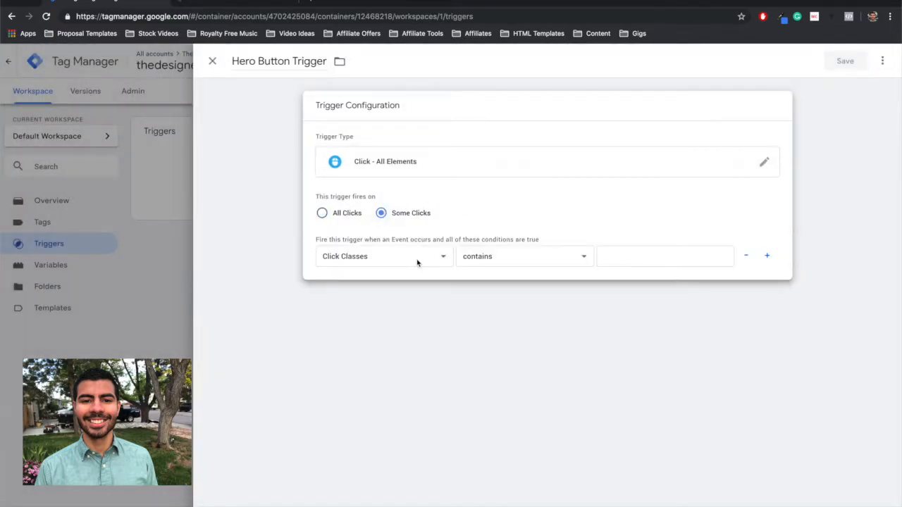
Step: Inspect the hero's "What are they?" button on thedesignerdeveloper.com and copy its class names
key("ctrl+Tab")
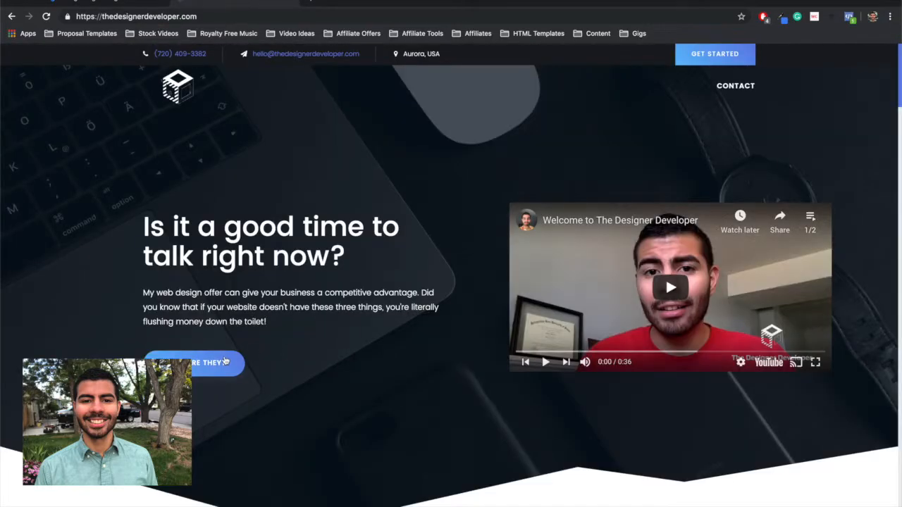
right_click(225, 360)
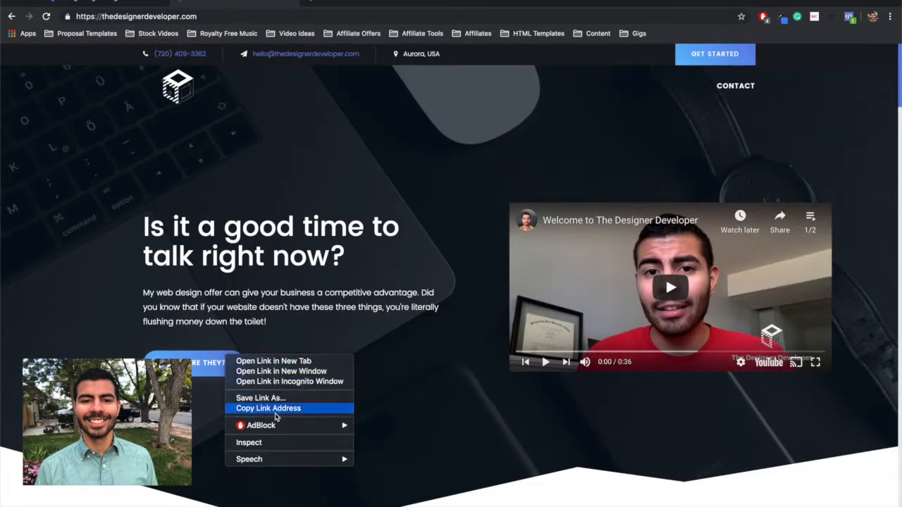
left_click(285, 441)
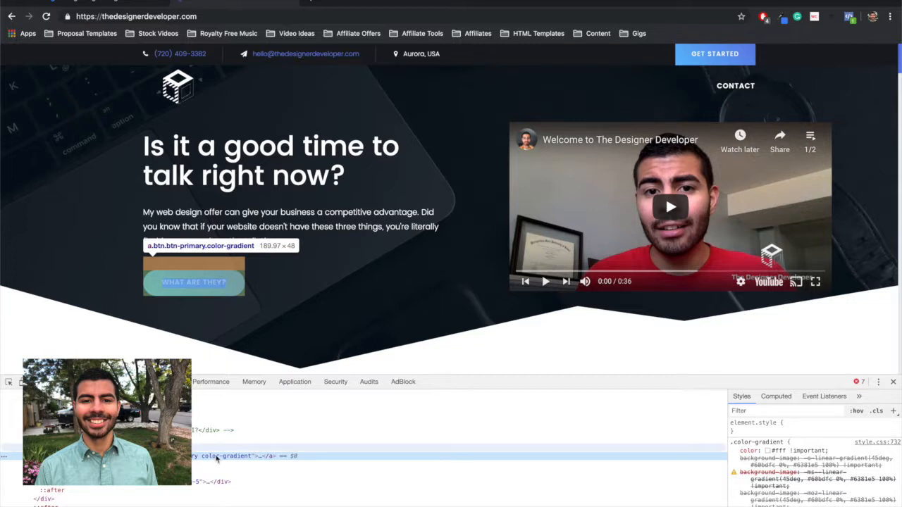
double_click(217, 459)
key("ctrl+c")
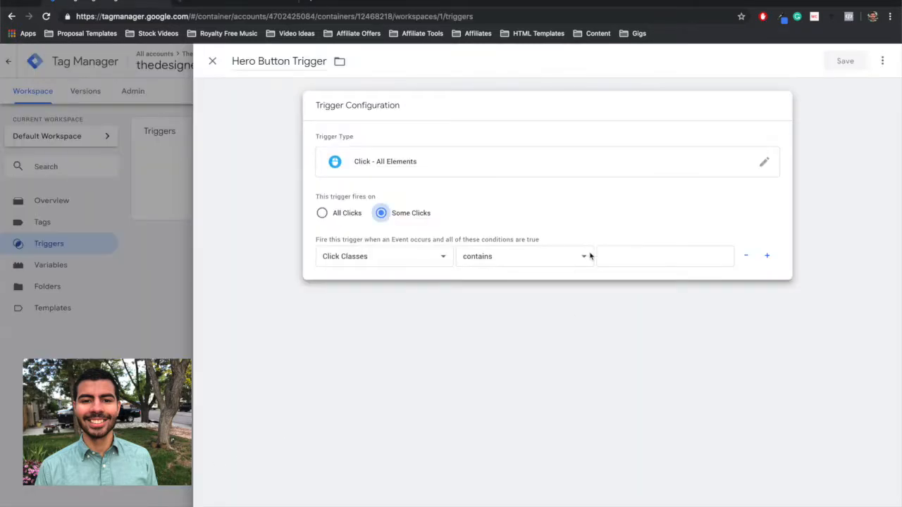
Step: Set the trigger condition to Click Classes contains "btn btn-primary color-gradient" and save the trigger
left_click(651, 256)
key("ctrl+v")
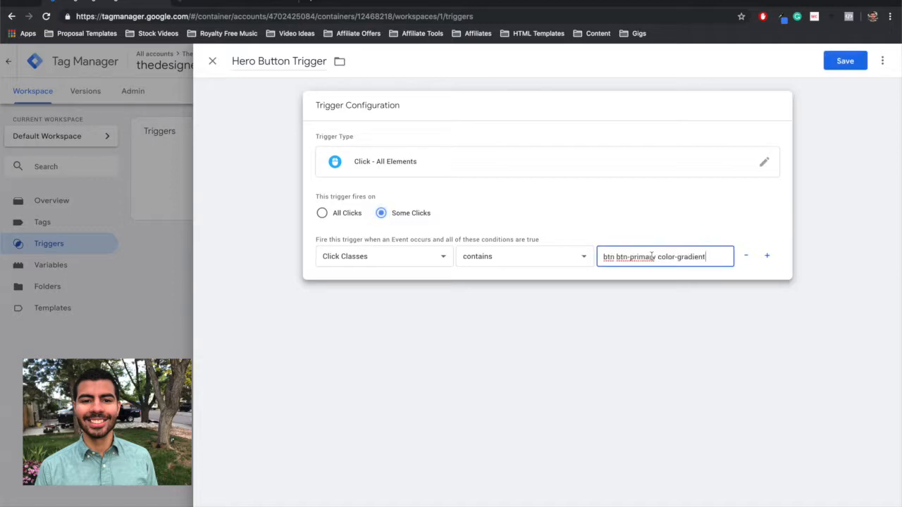
left_click(848, 64)
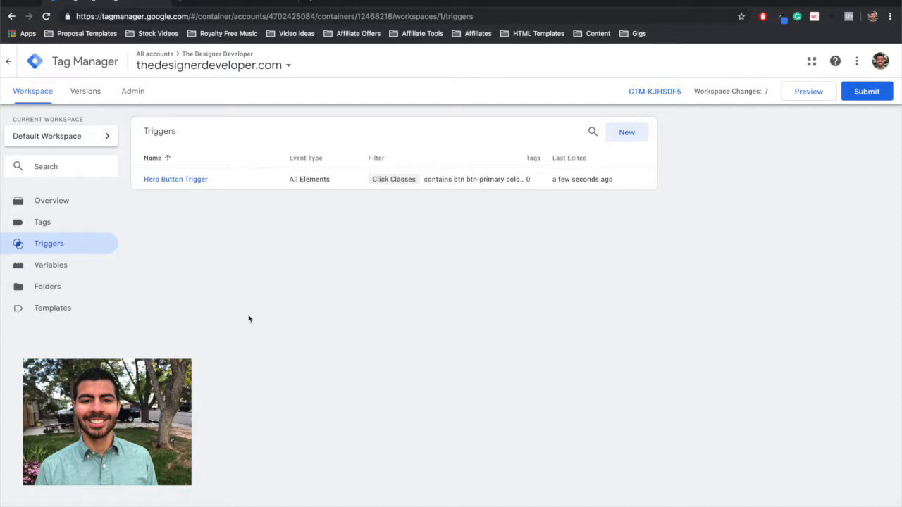
Step: Create a new tag in the workspace and name it Hero Button Tag
left_click(72, 222)
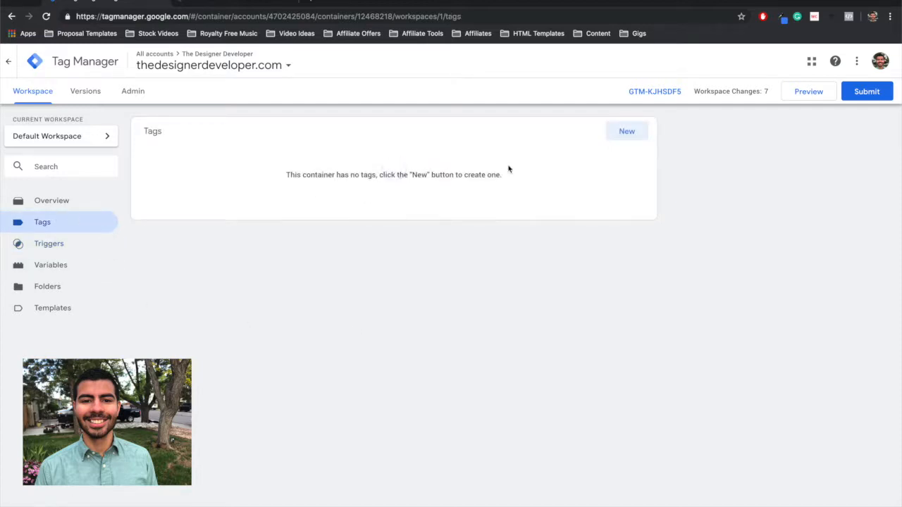
left_click(627, 133)
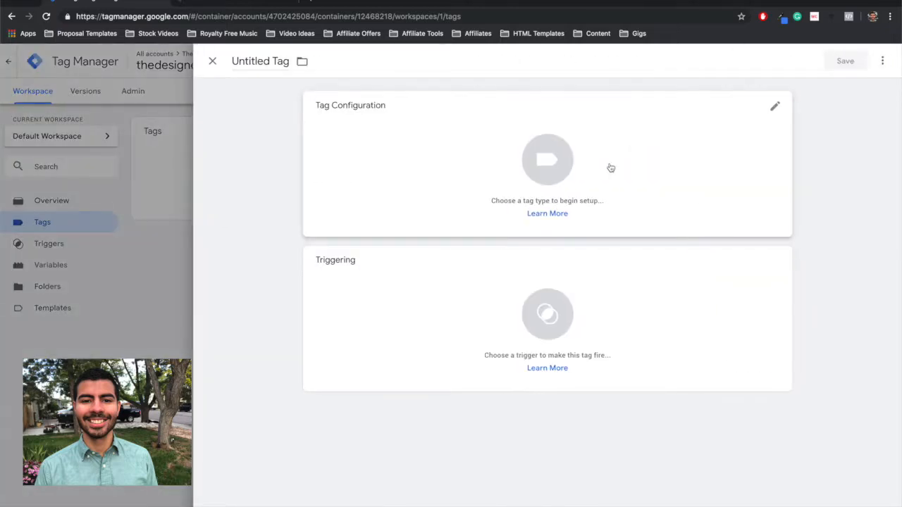
double_click(250, 59)
type("Hero Button")
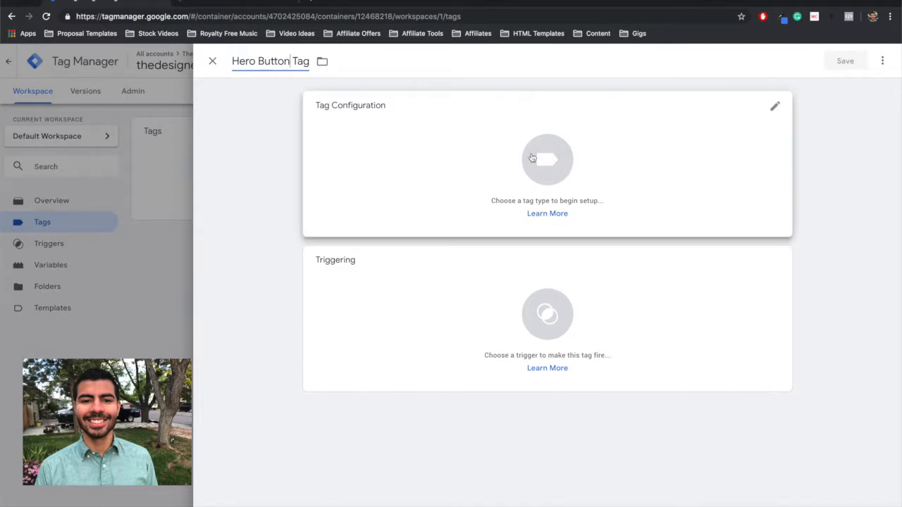
Step: Set the tag type to Google Analytics: Universal Analytics with Event as the track type
left_click(532, 157)
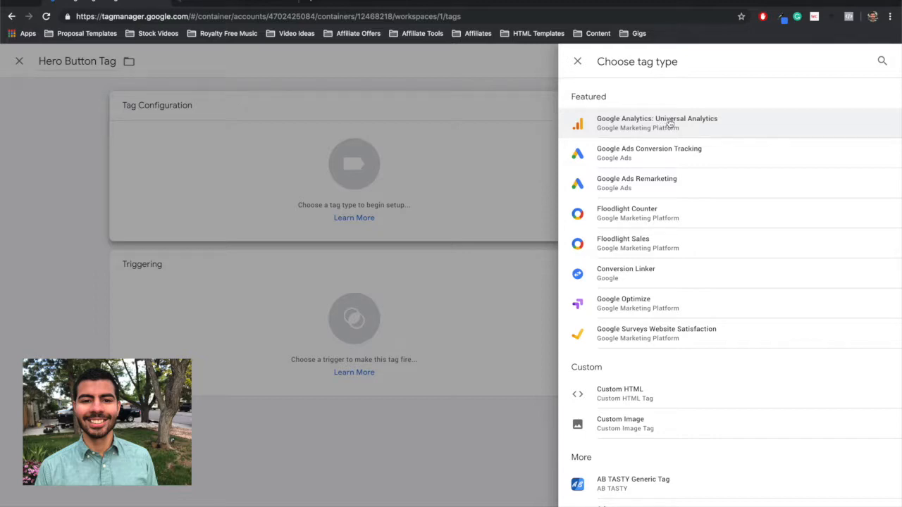
left_click(669, 123)
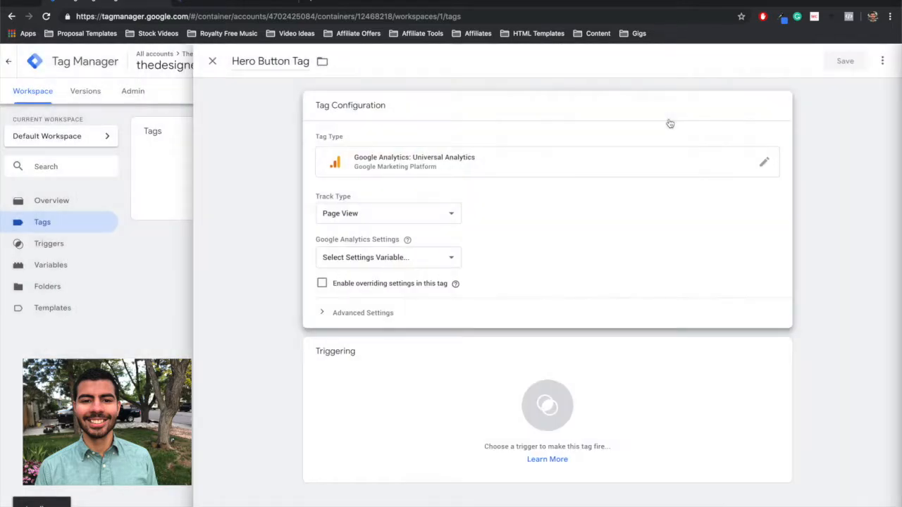
left_click(417, 216)
left_click(391, 225)
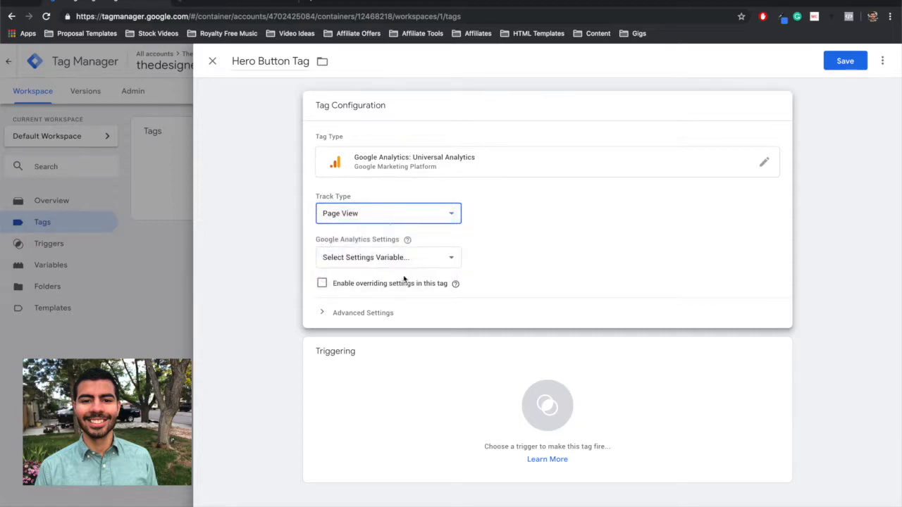
Step: Fill in the event tracking parameters with category hero, action click, label button and value 20
left_click(364, 272)
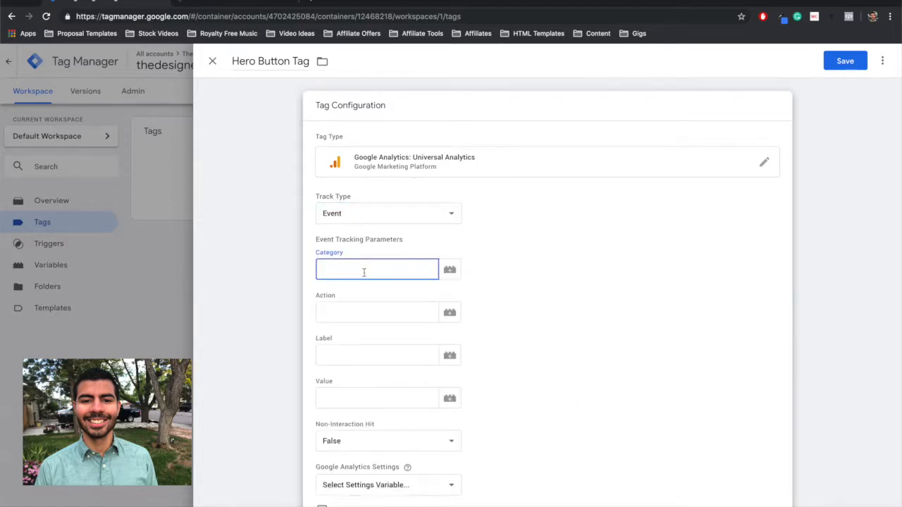
type("hero")
key("Tab")
key("Tab")
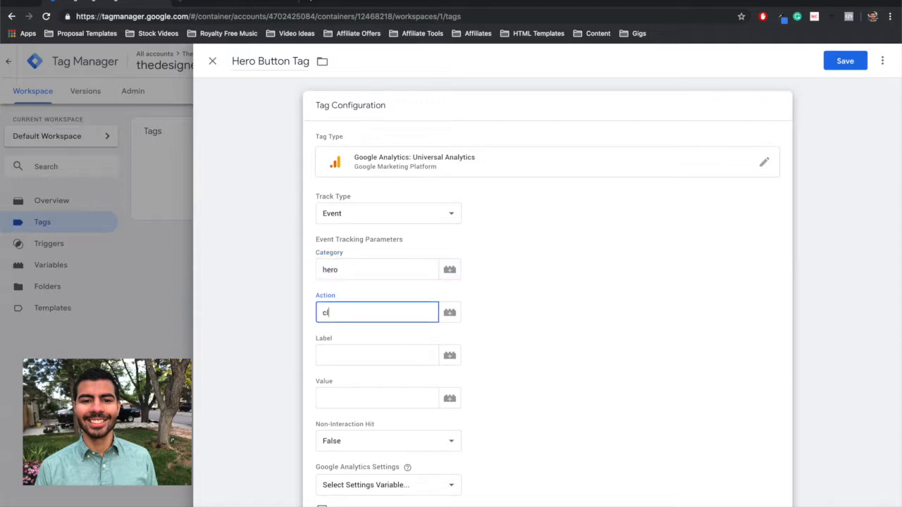
key("Tab")
key("Tab")
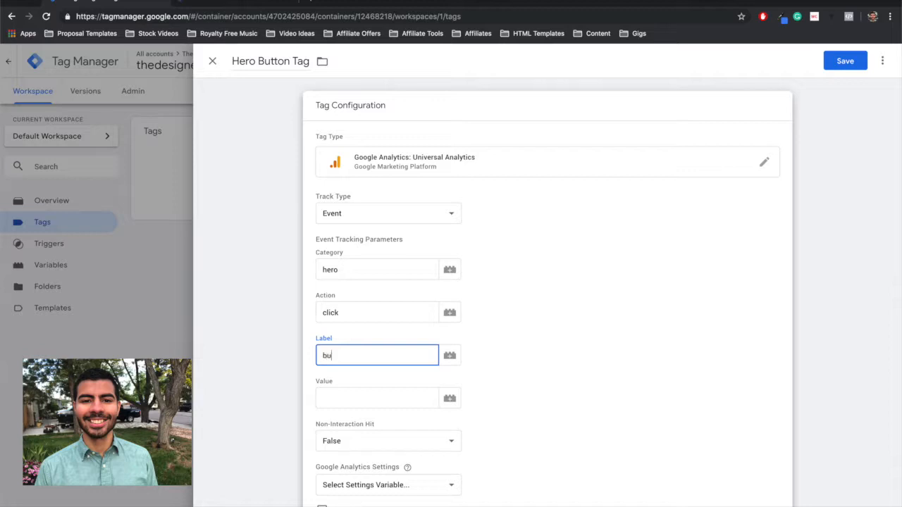
type("button")
scroll(521, 296, "down", 3)
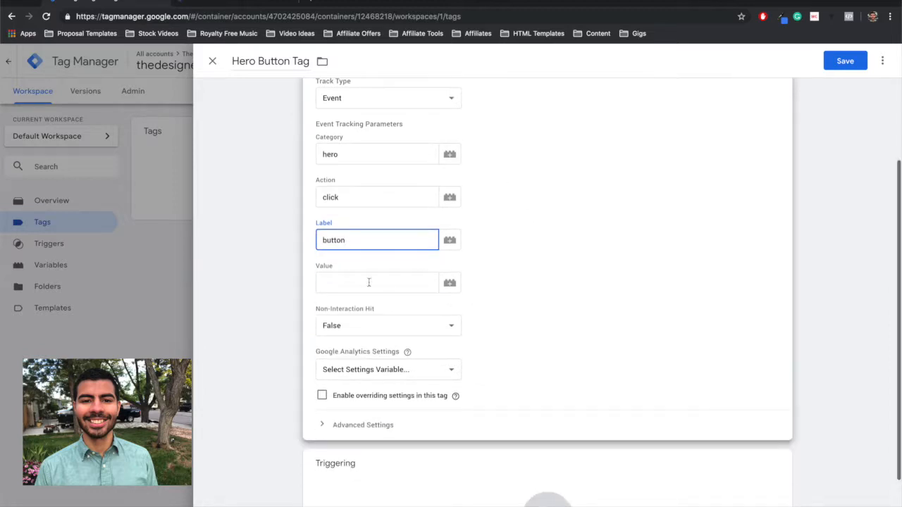
left_click(356, 281)
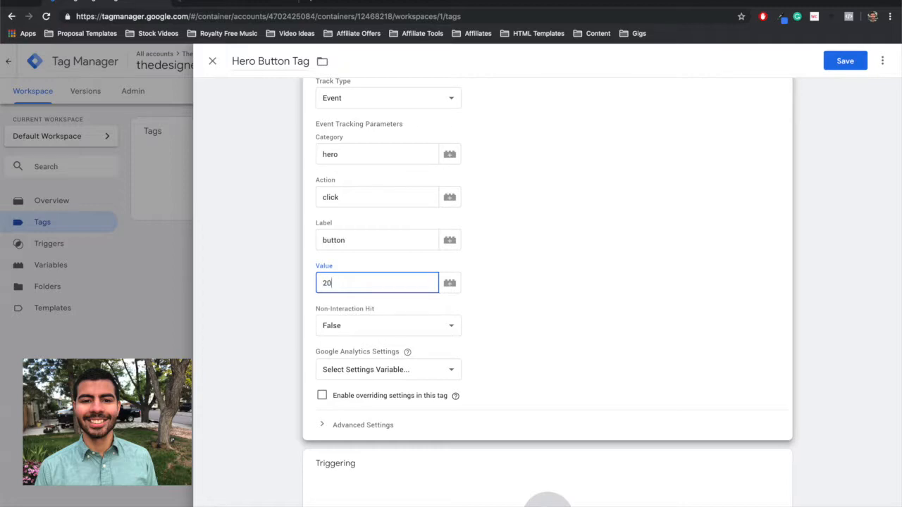
Step: Create a Google Analytics Settings variable named The Designer Developer Tracking ID, holding the site's tracking ID, and assign it to the tag
left_click(438, 372)
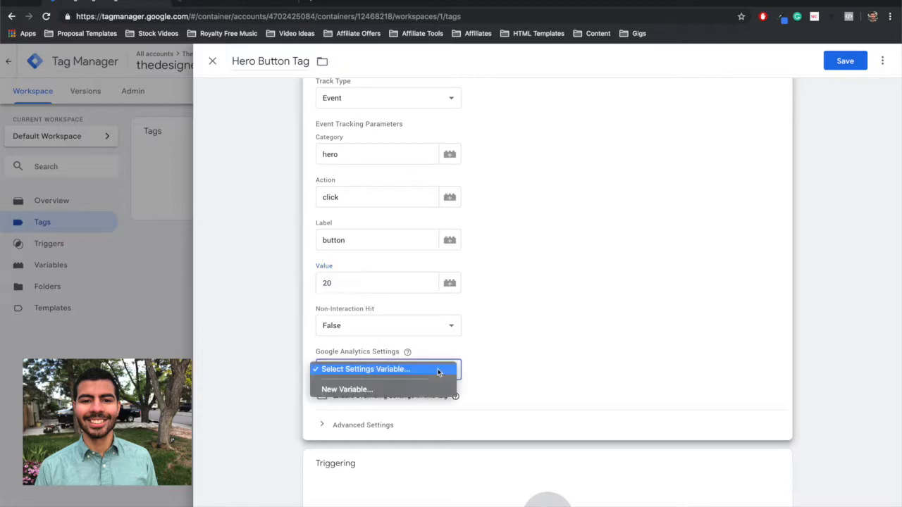
left_click(387, 389)
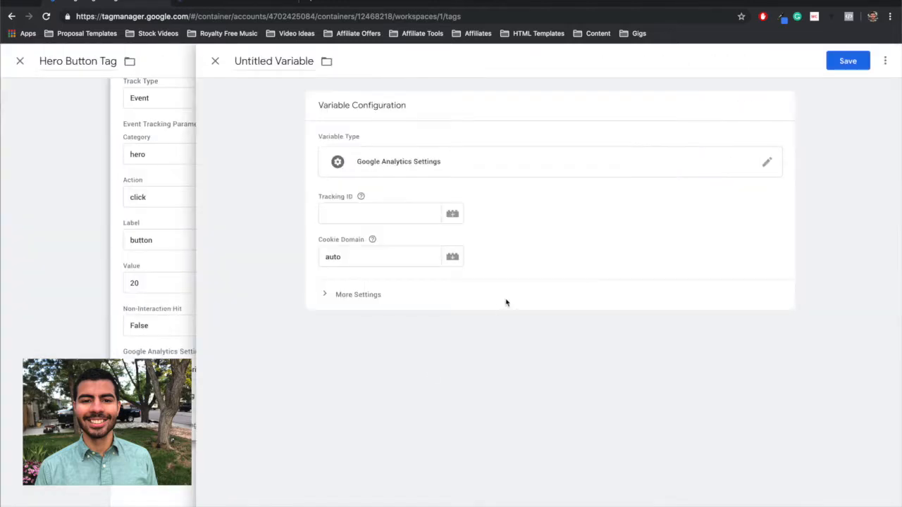
mouse_move(357, 197)
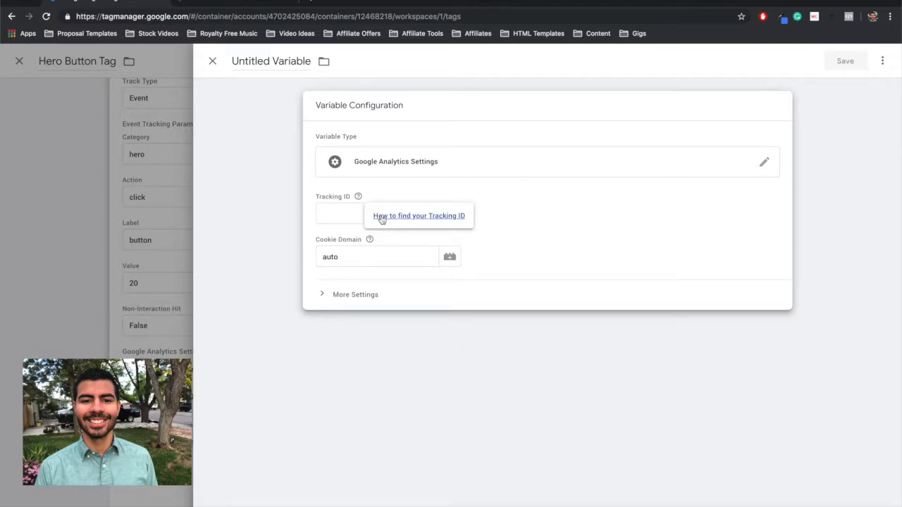
left_click(321, 213)
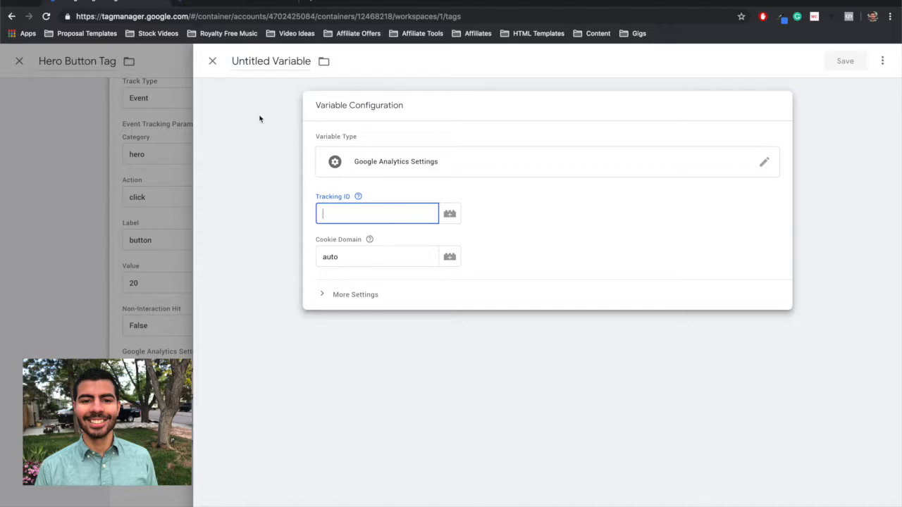
left_click(212, 63)
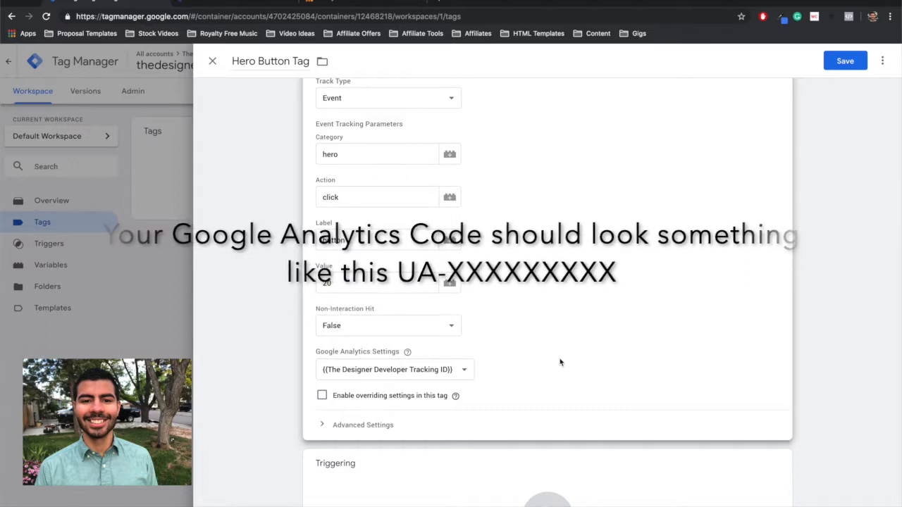
Step: Add Hero Button Trigger as the tag's firing trigger and save the tag
scroll(515, 395, "down", 2)
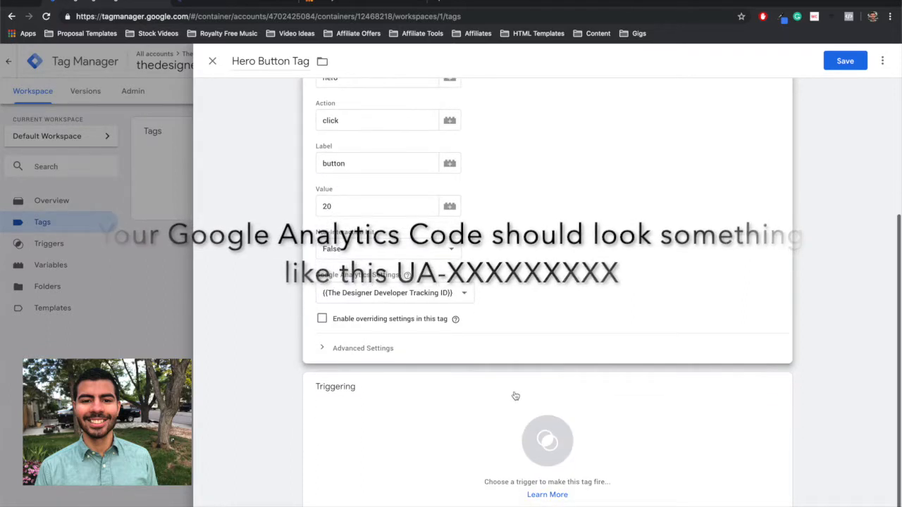
left_click(553, 437)
left_click(553, 437)
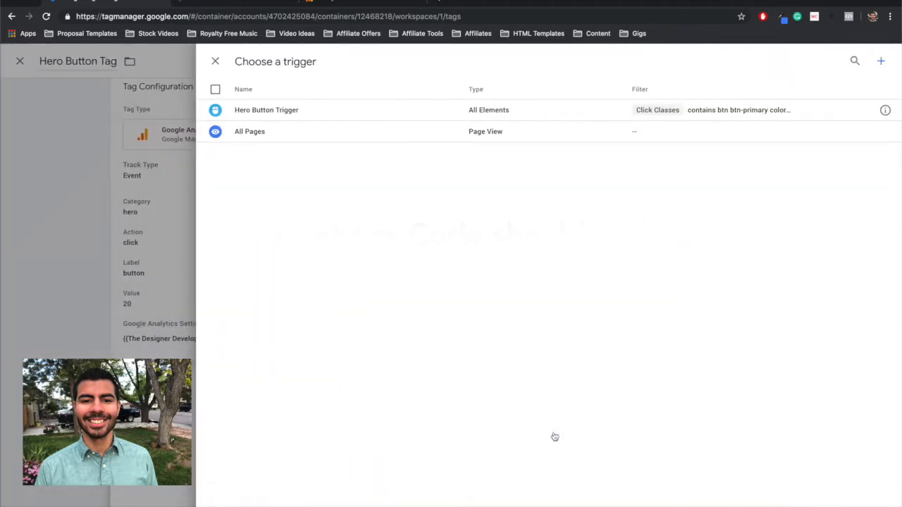
left_click(268, 115)
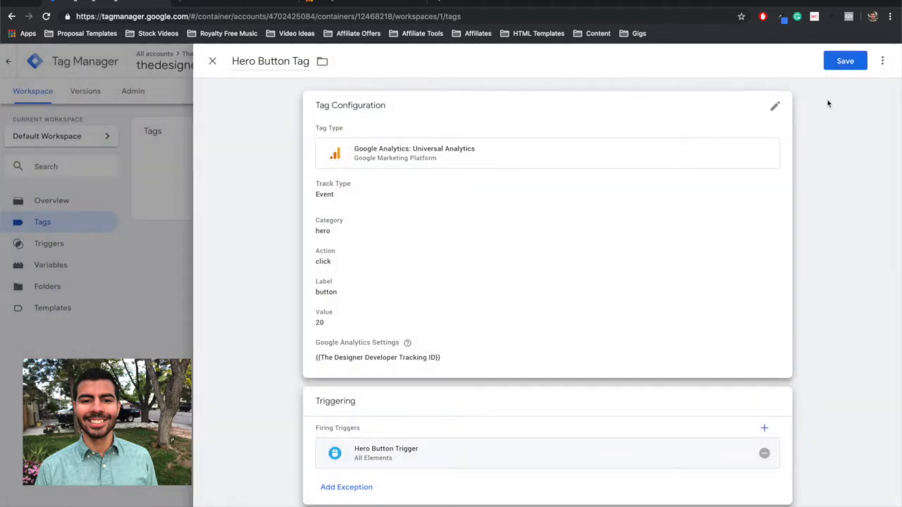
left_click(846, 62)
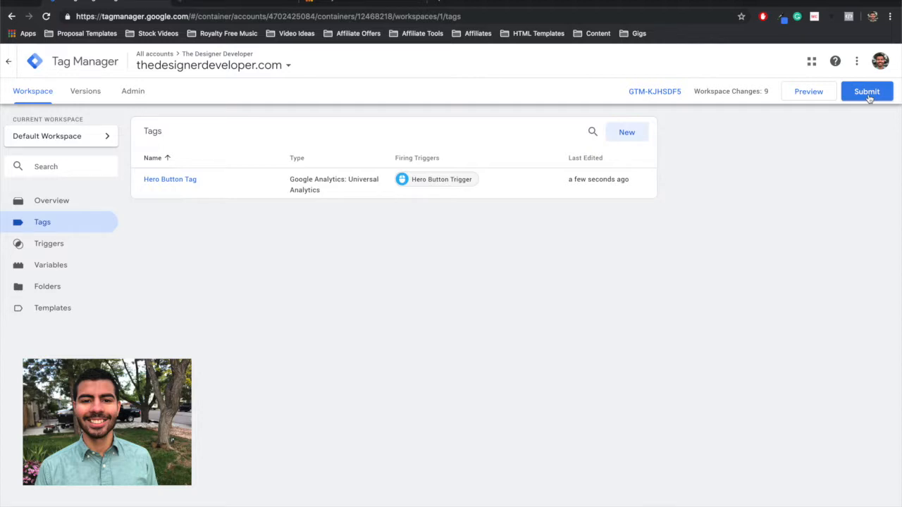
Step: Submit the workspace changes with the version name ADDED HERO BUTTON and publish them
left_click(866, 93)
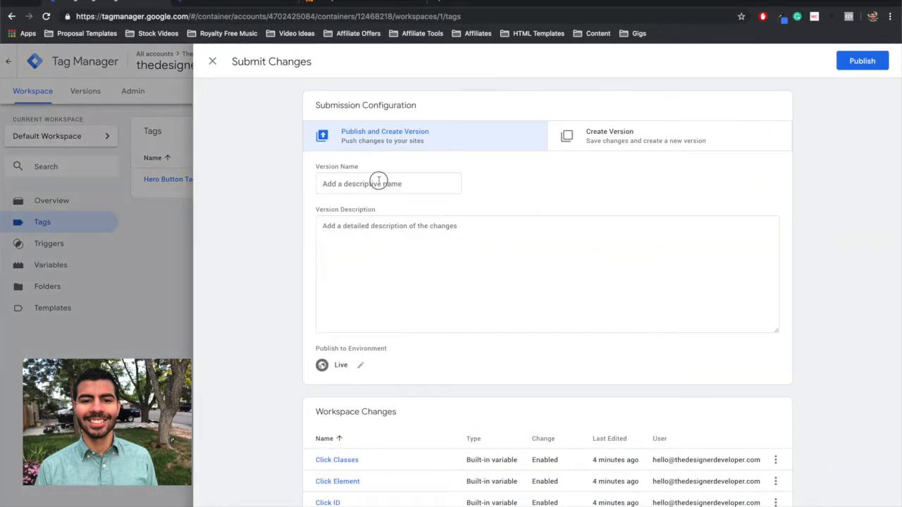
type("ADD")
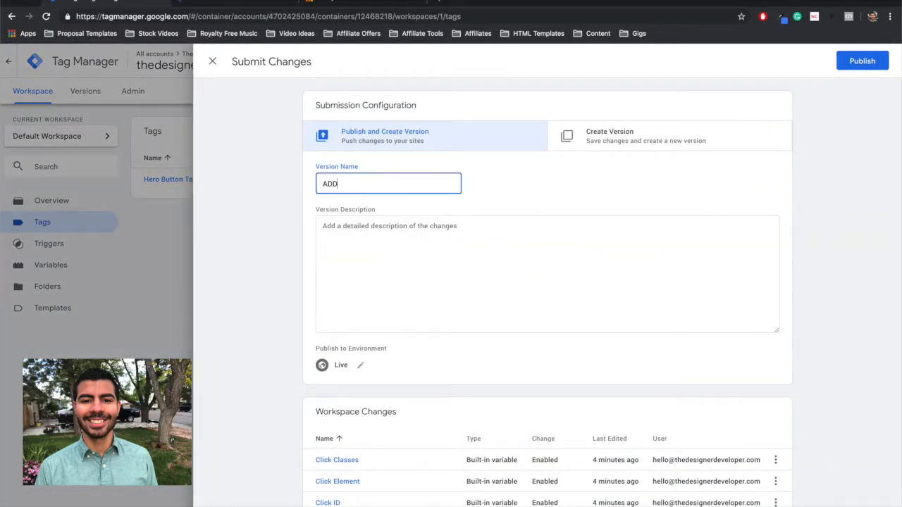
type("ED HERO BUTTON")
left_click(859, 64)
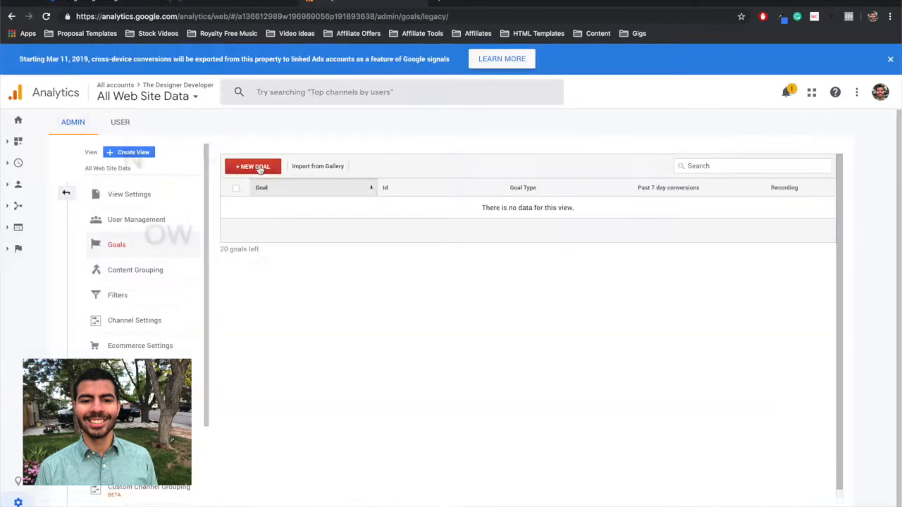
Step: Switch to Google Analytics and create a custom goal in the view named HERO BUTTON with the type Event
left_click(251, 167)
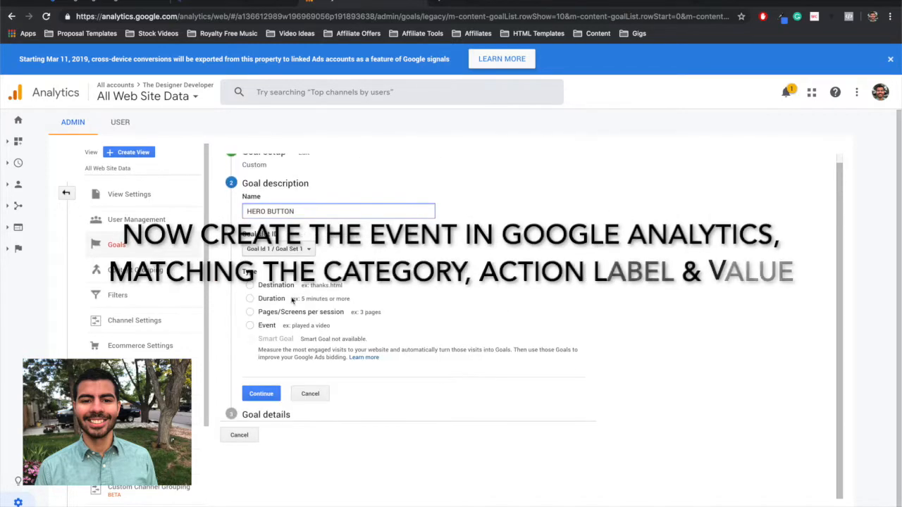
left_click(250, 326)
left_click(261, 394)
Step: Set the goal's event conditions to category hero, action click, label button and value greater than 20, and save the goal
type("click")
key("Tab")
type("button")
key("Tab")
type("10")
left_click(266, 447)
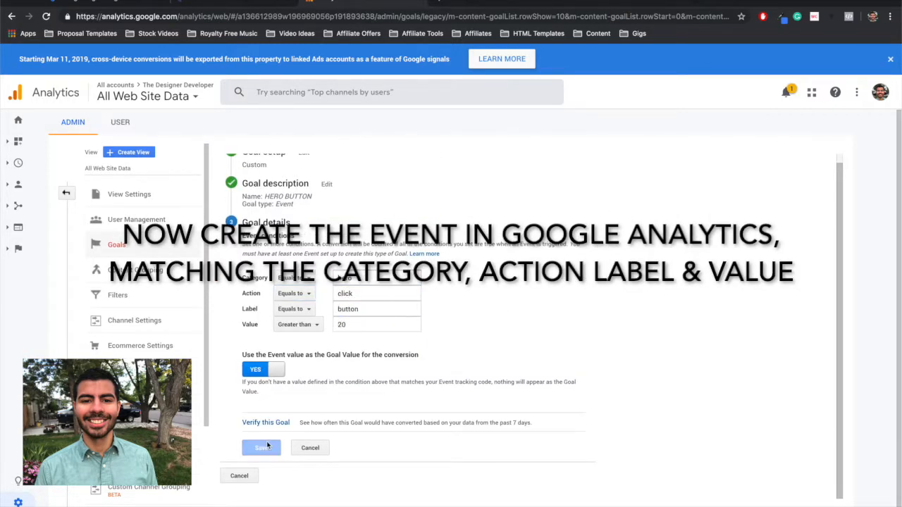
Step: Leave the goal settings and open the Realtime Events report
left_click(66, 192)
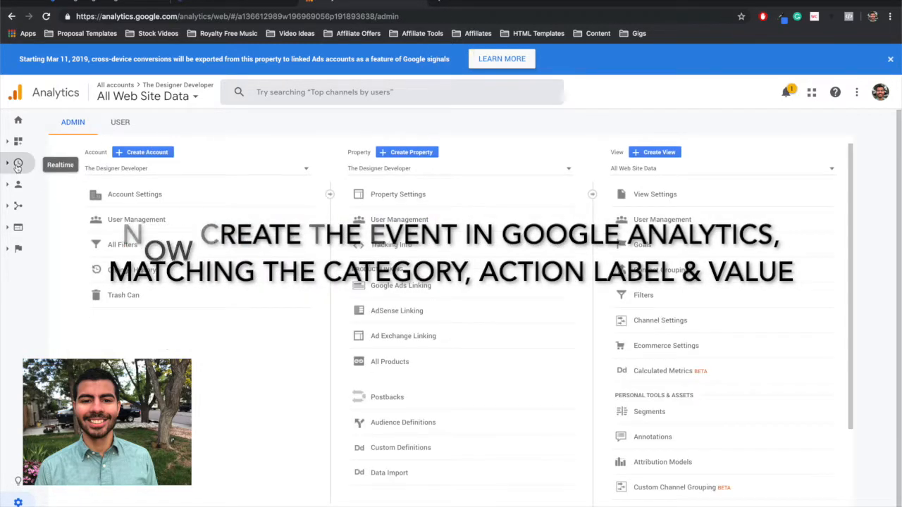
left_click(44, 183)
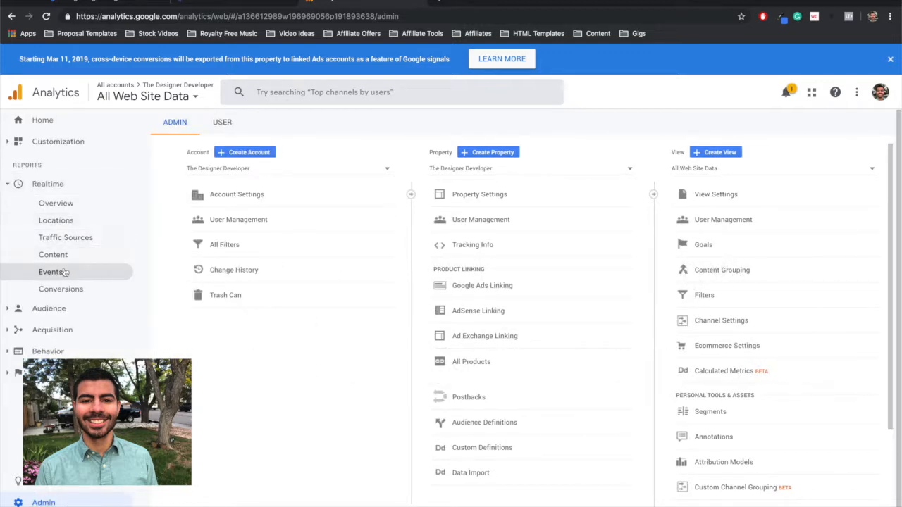
left_click(51, 271)
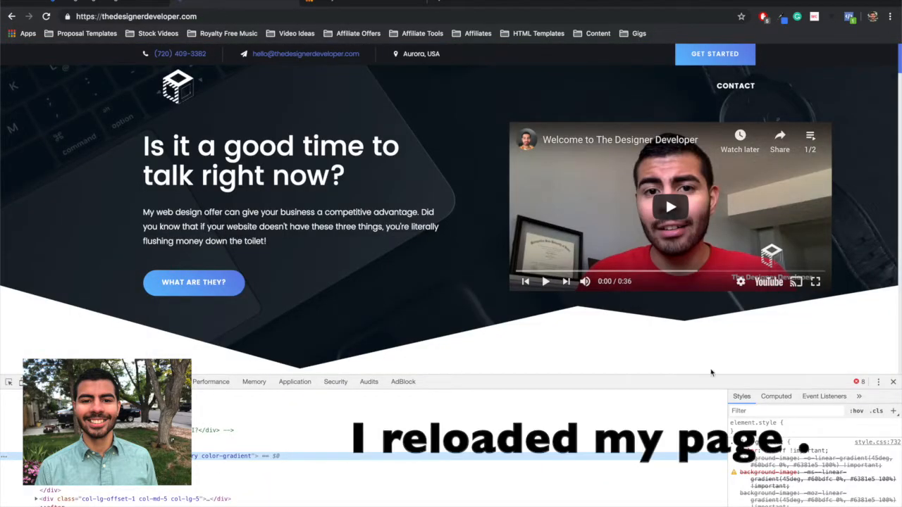
Step: Switch to the website, close the developer tools, reload the page and trigger the hero button What Are They?
left_click(892, 382)
key("super+r")
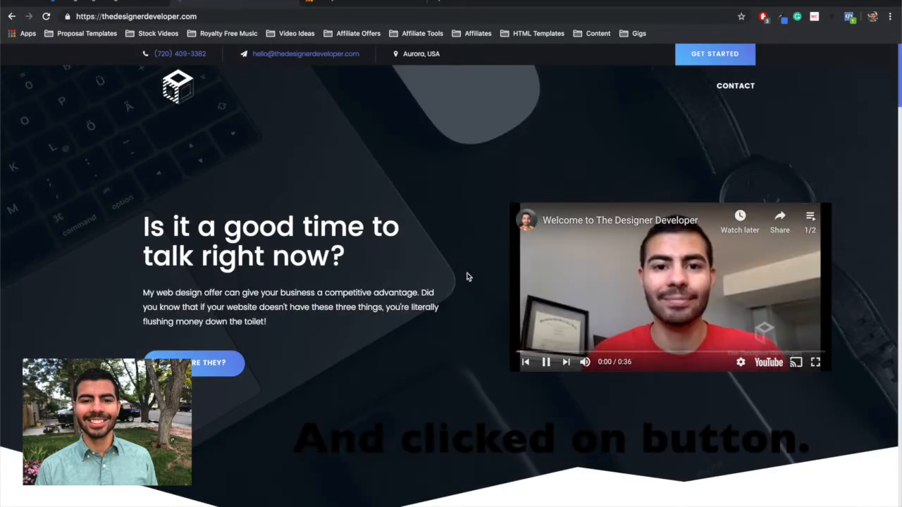
left_click(596, 291)
left_click(224, 373)
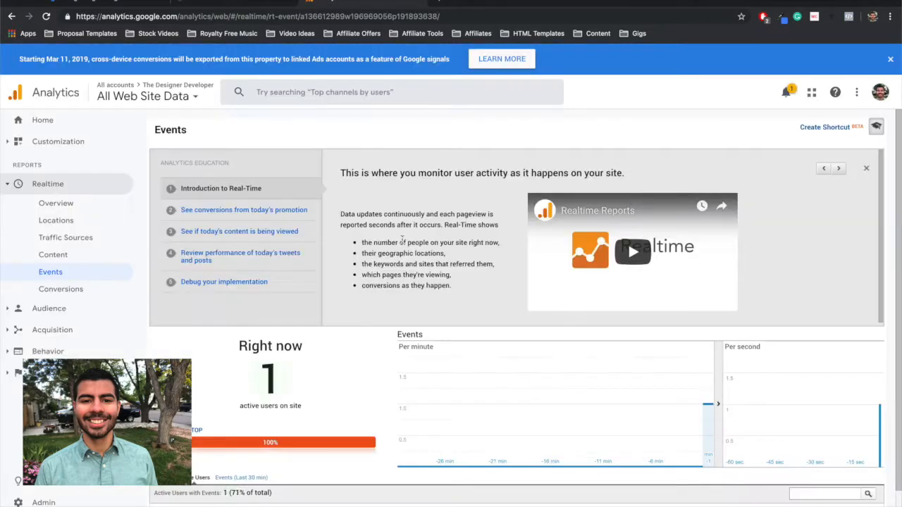
Step: Check the Realtime Events report for the hero button's click event and return to the website
scroll(368, 374, "down", 1)
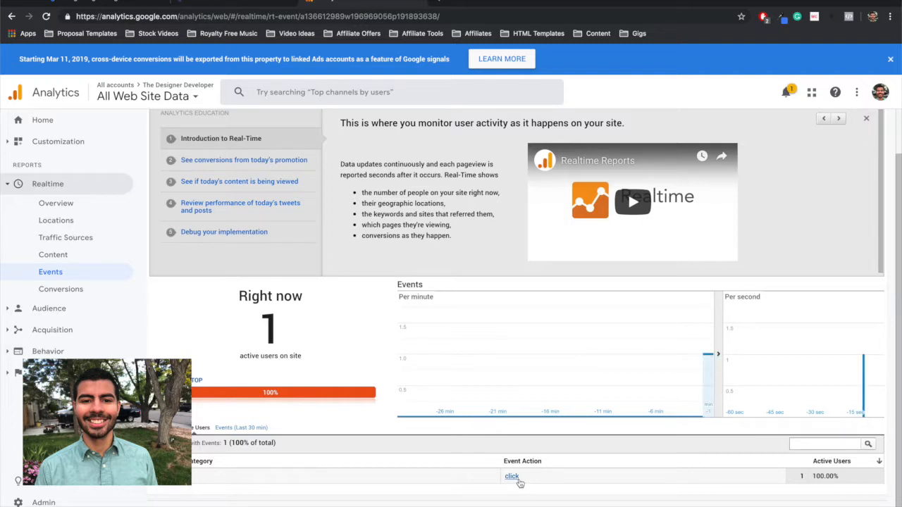
key("ctrl+shift+Tab")
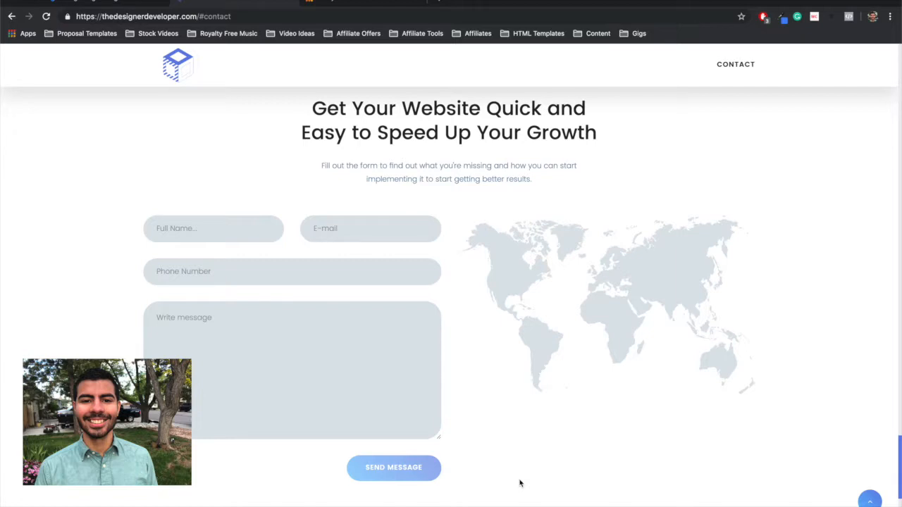